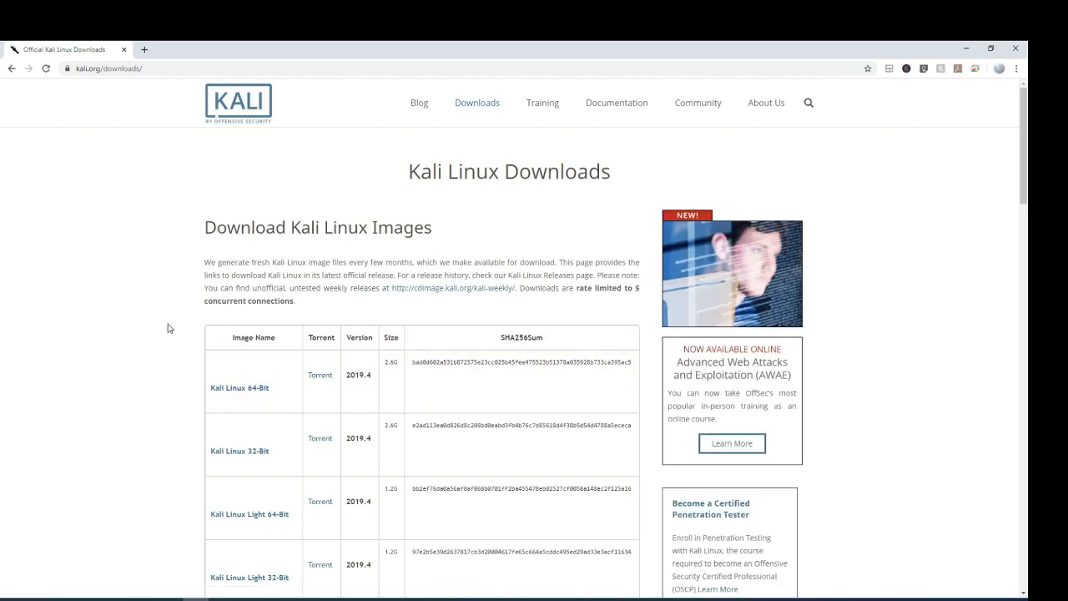
Step: Open the Offensive Security VM download page for Kali Linux 64-bit VirtualBox and expand its Kali Linux VirtualBox images
scroll(167, 328, down, 5)
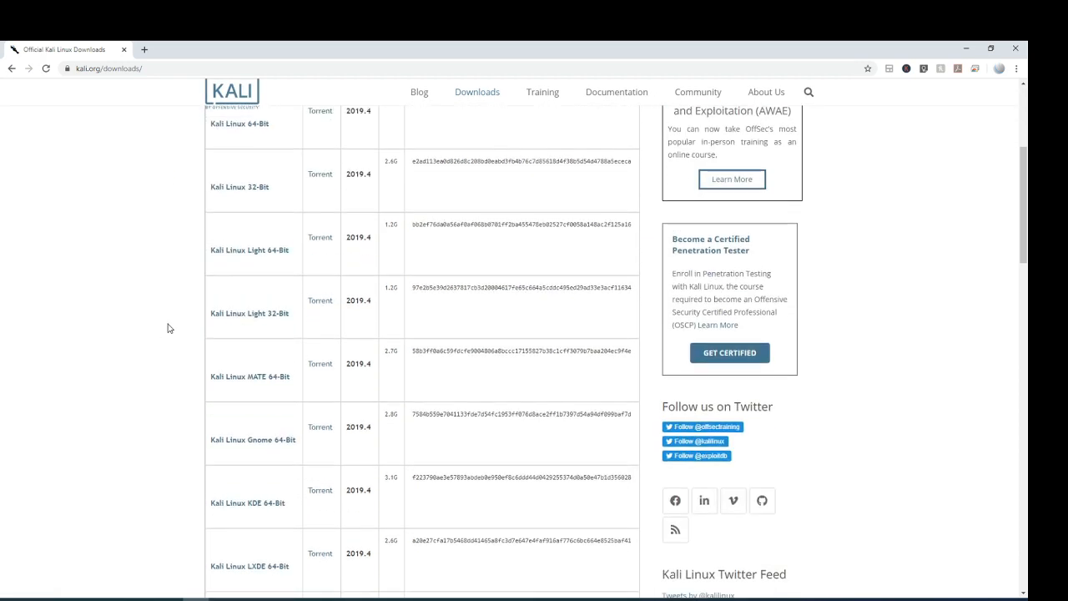
scroll(169, 327, down, 2)
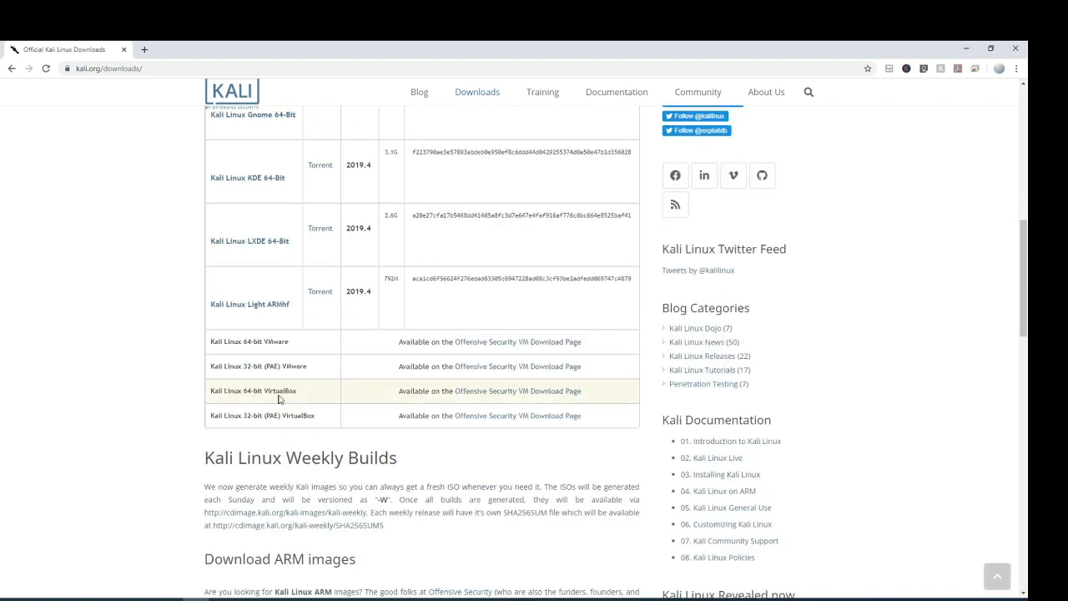
click(539, 392)
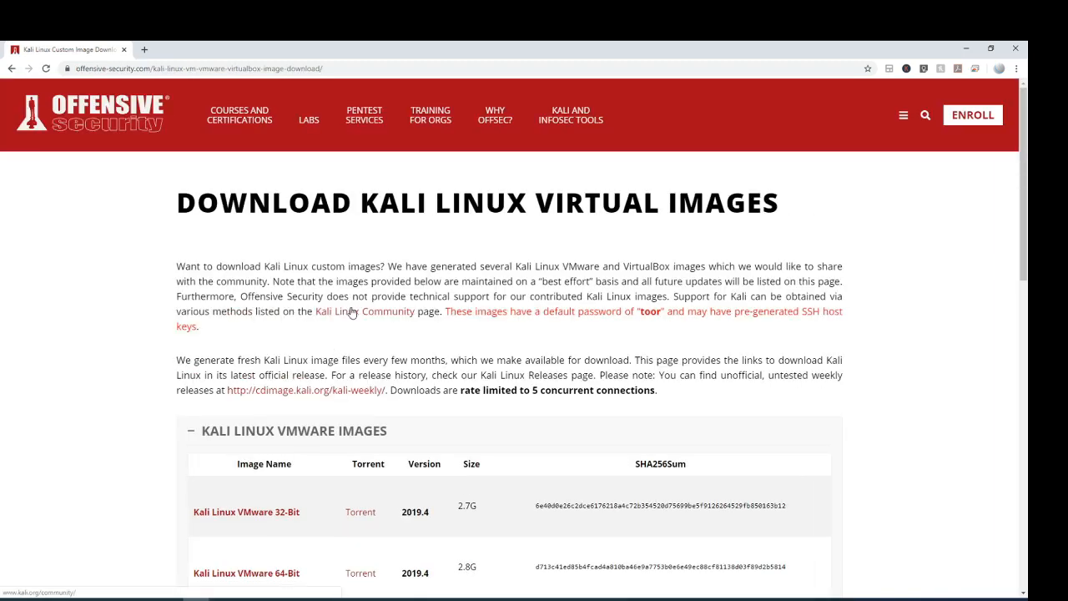
scroll(353, 310, down, 4)
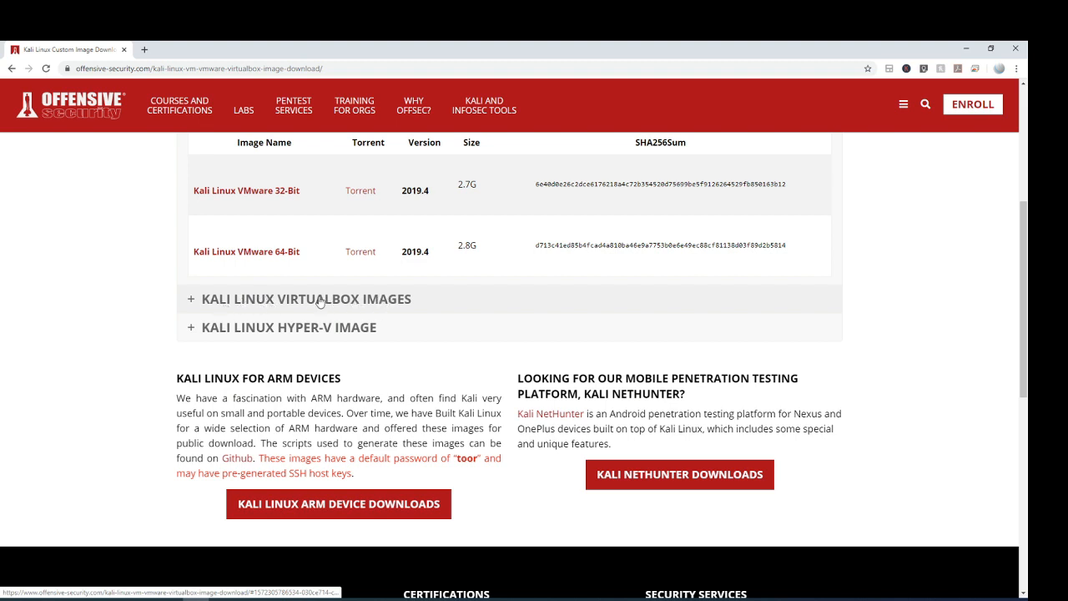
click(250, 298)
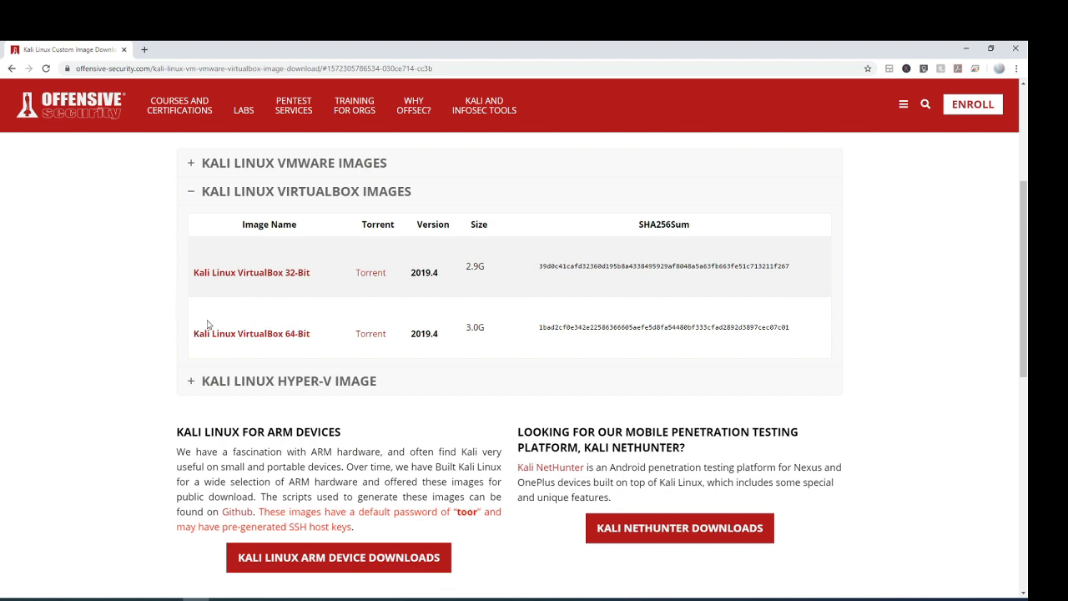
Step: Start downloading the Kali Linux VirtualBox 64-Bit image and cancel the download
click(276, 336)
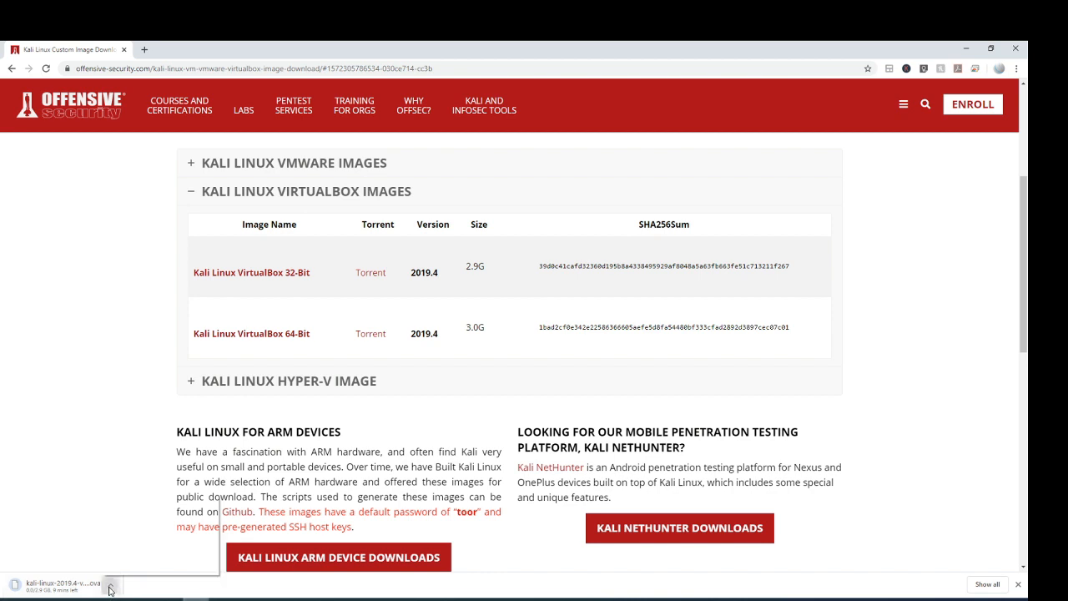
click(110, 588)
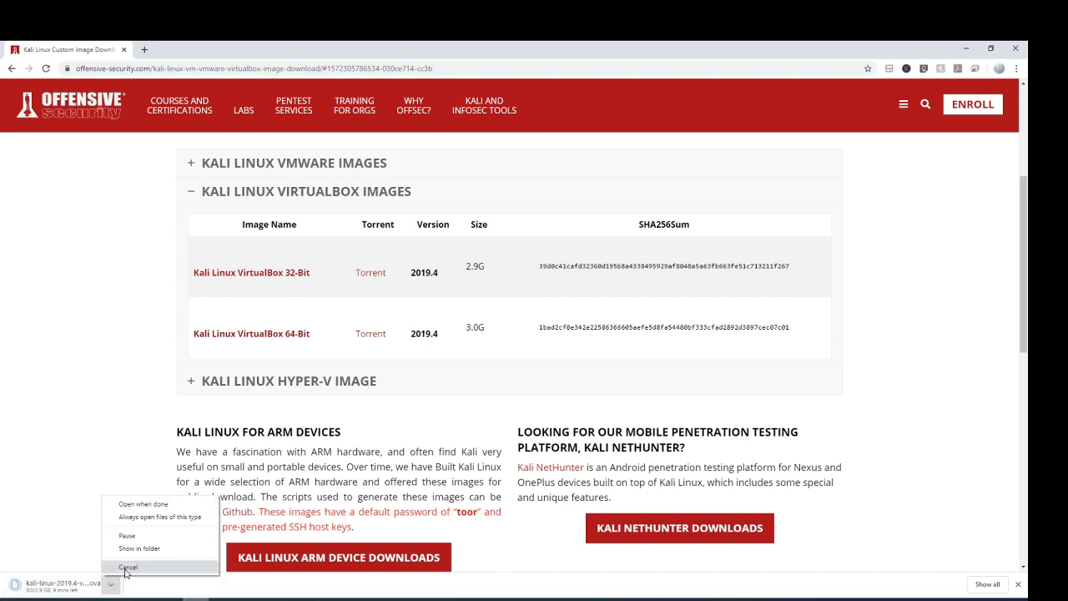
click(127, 567)
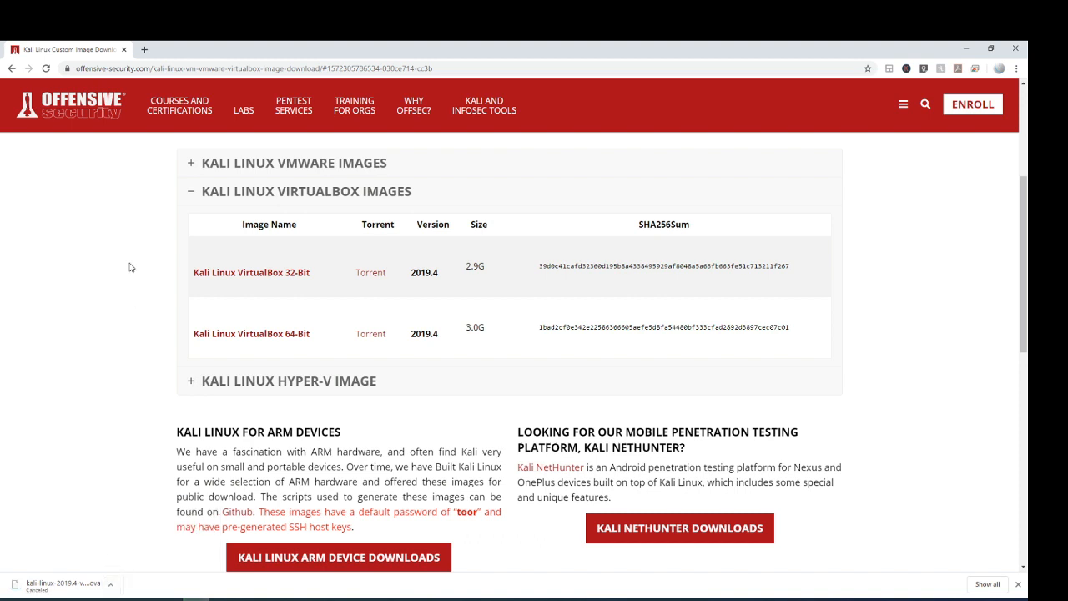
Step: Search the web for "virtual box" in a new tab and open the VirtualBox 6.1 download page on virtualbox.org
click(143, 49)
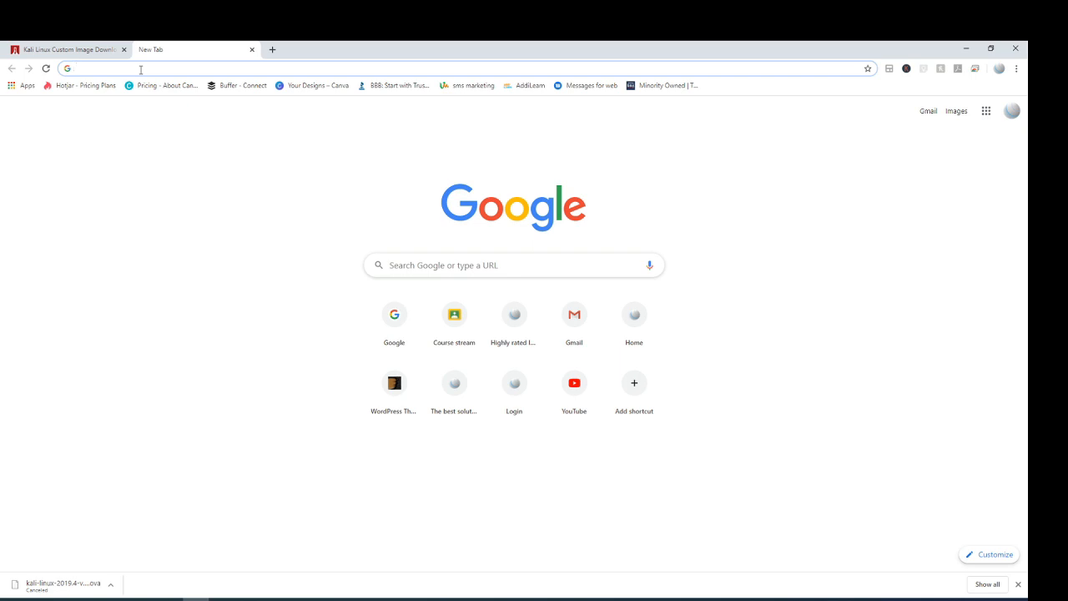
text(virt)
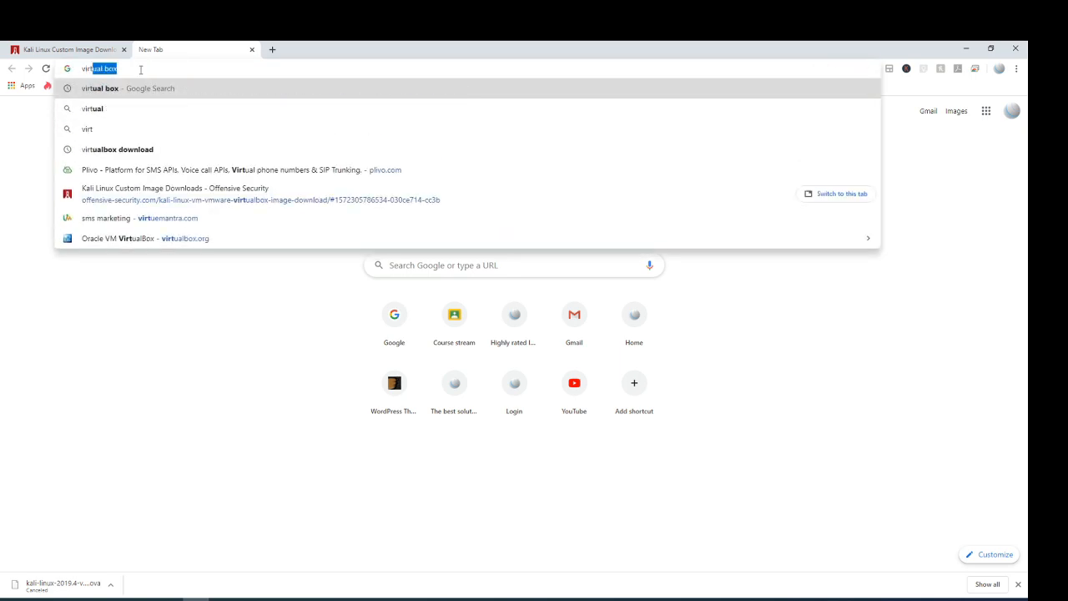
key(Return)
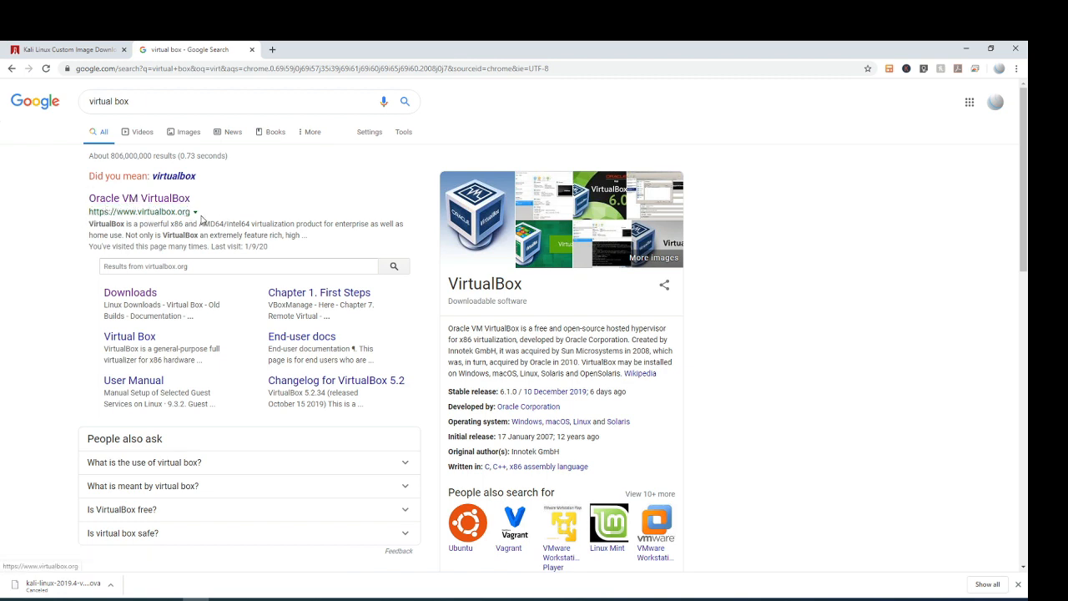
click(121, 199)
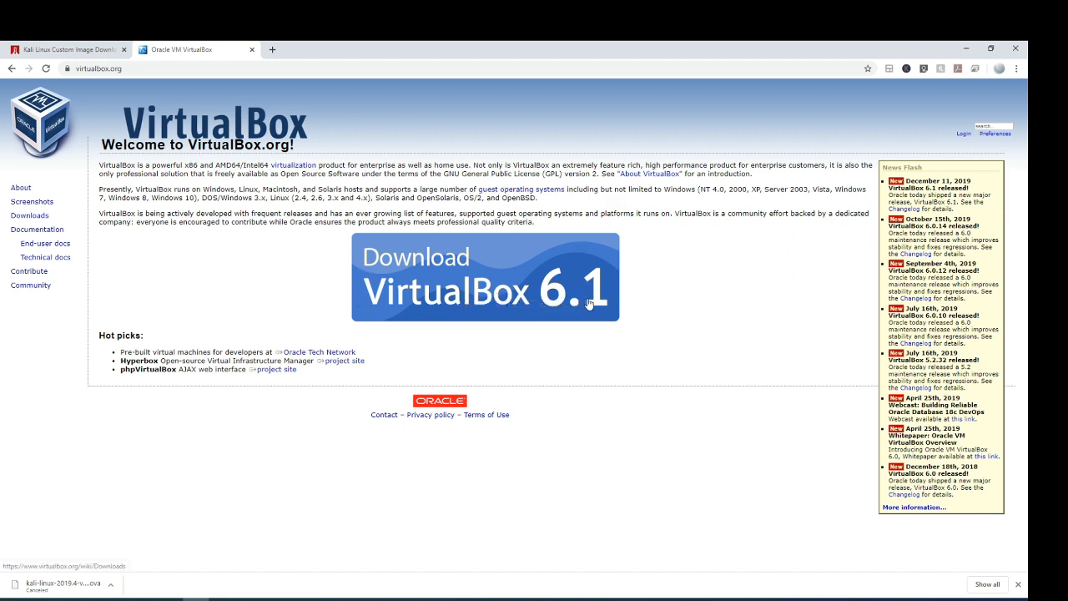
click(485, 302)
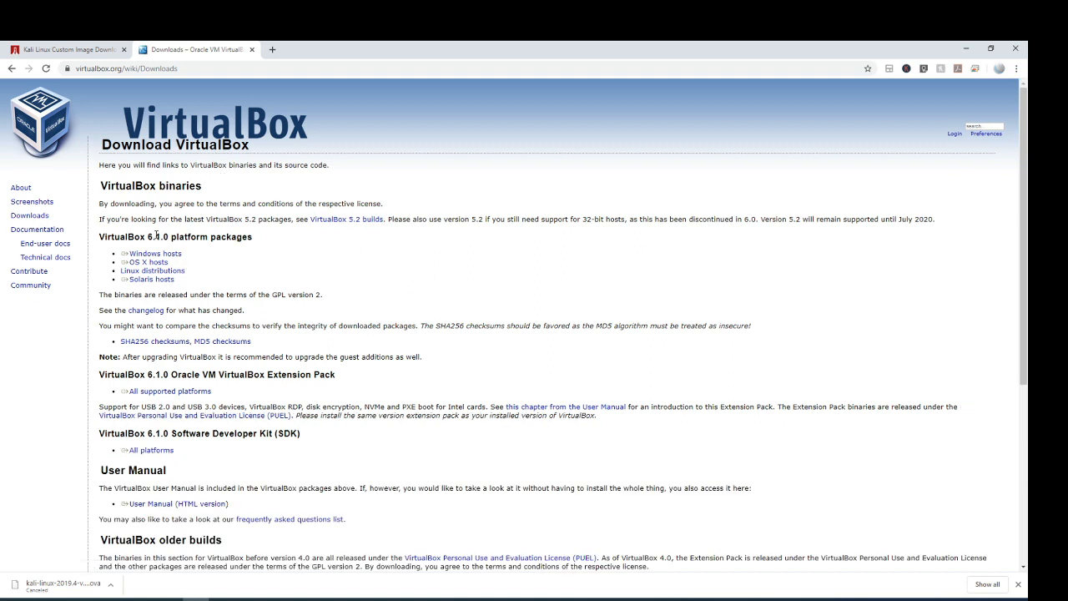
Step: Download the VirtualBox 6.1.0 platform package for Windows hosts
drag(119, 268, 192, 263)
click(206, 258)
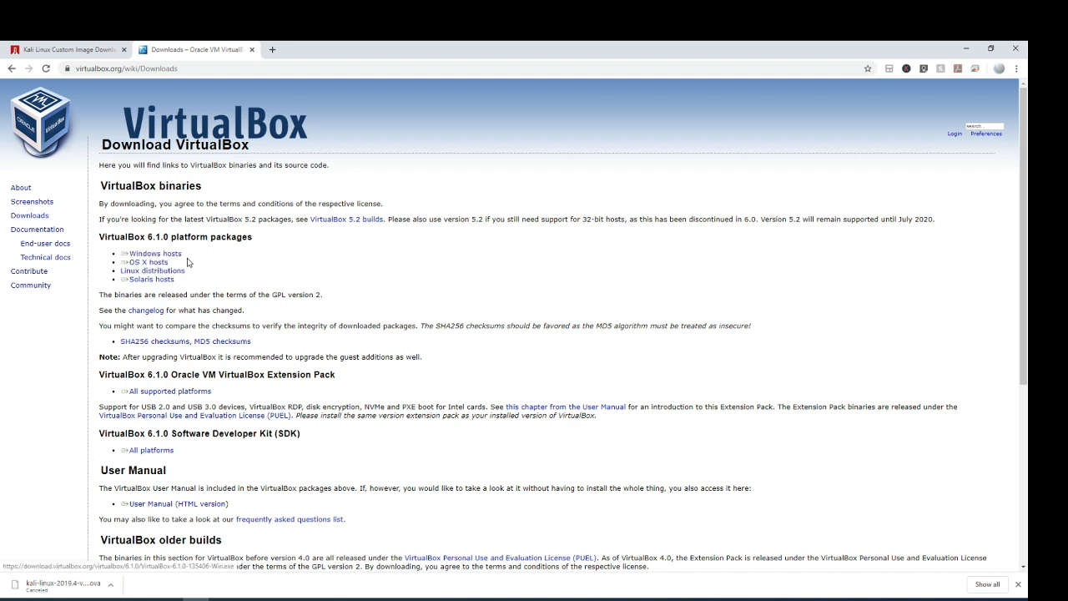
click(167, 256)
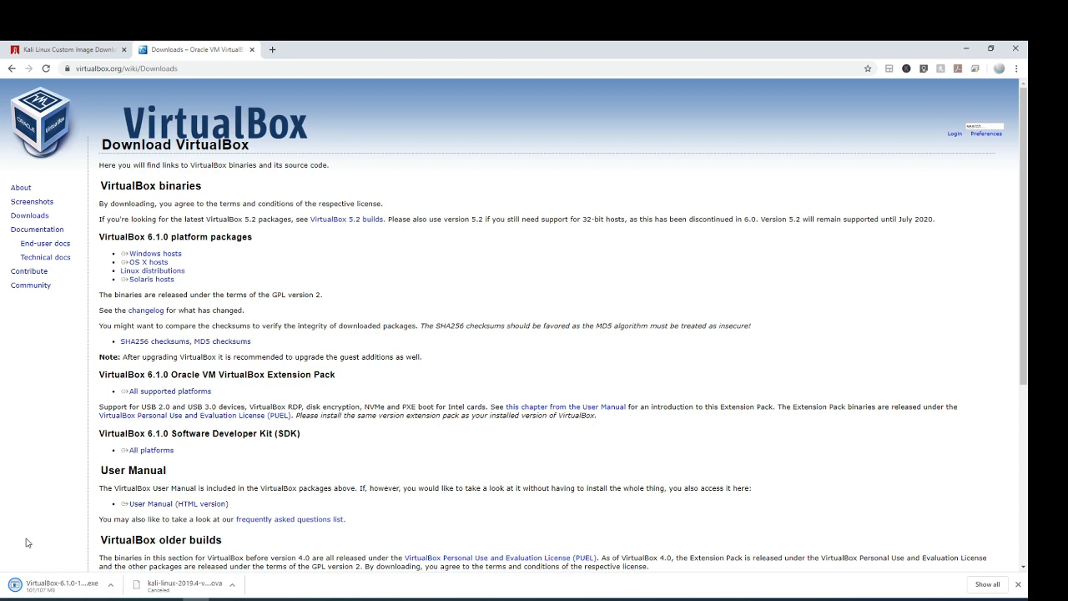
Step: Run the downloaded VirtualBox 6.1.0 installer, install it with the default options, and start VirtualBox after installation
click(13, 588)
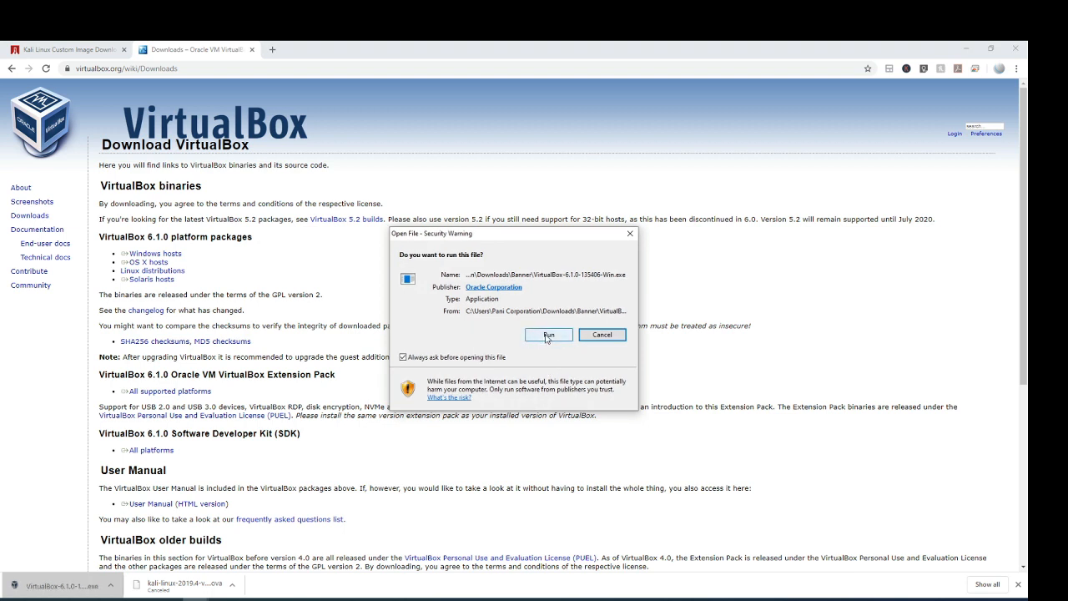
click(547, 336)
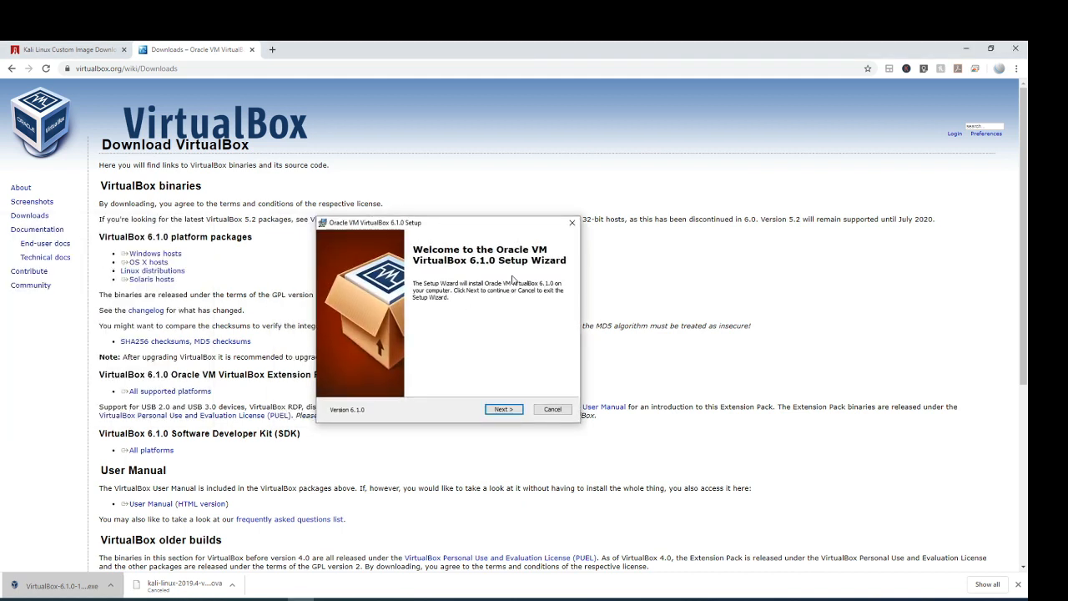
click(503, 409)
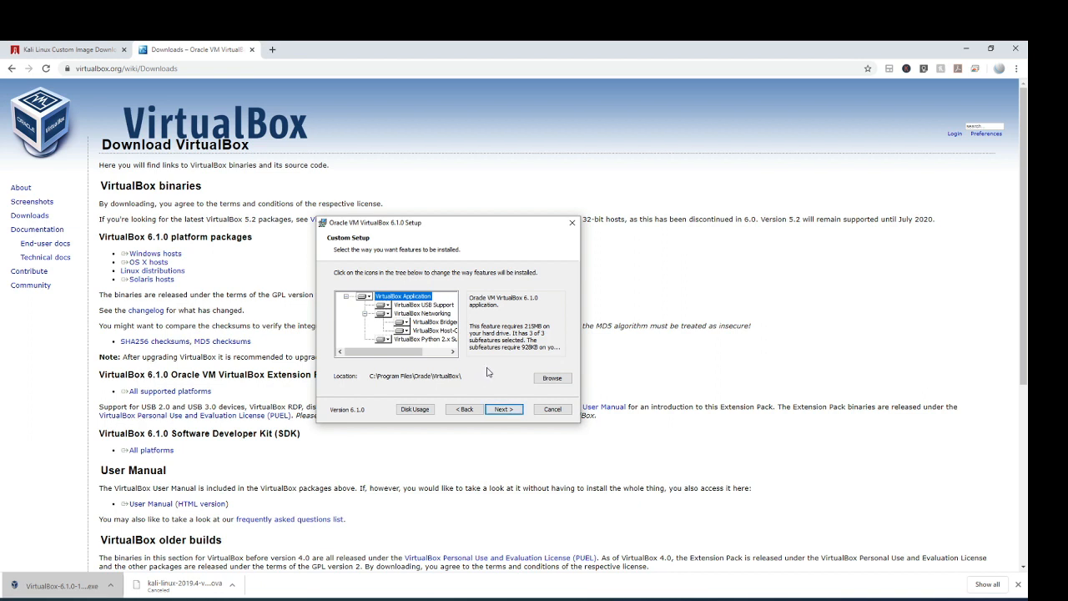
click(502, 410)
click(500, 409)
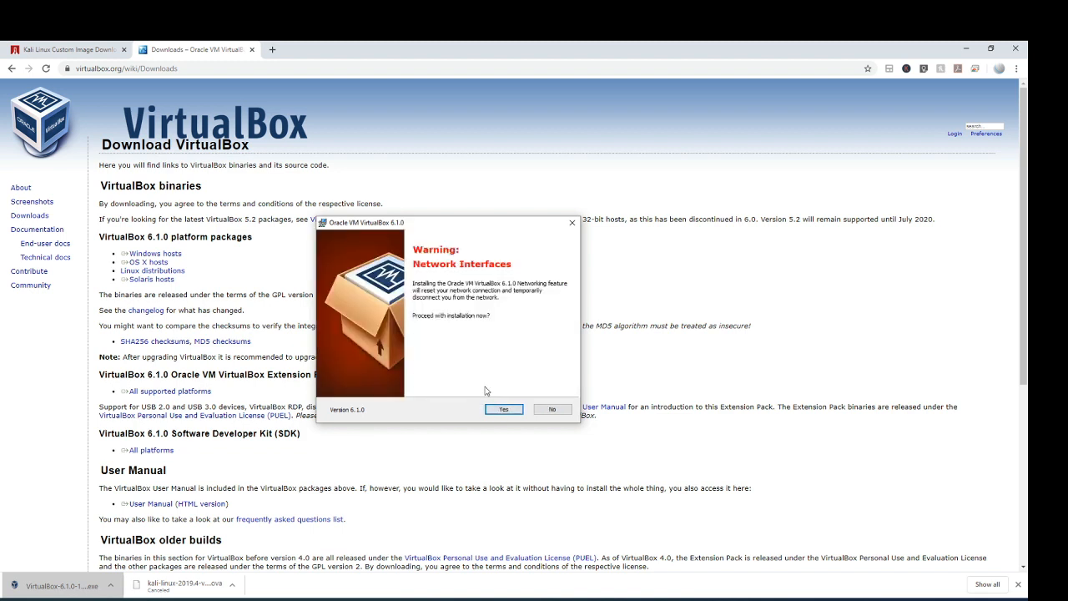
click(504, 410)
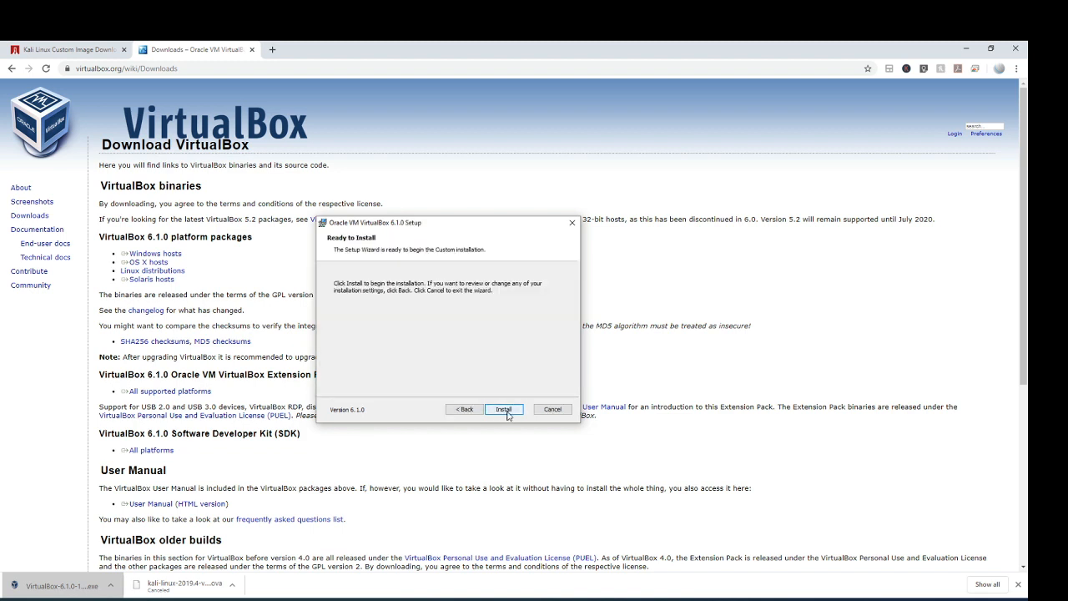
click(502, 408)
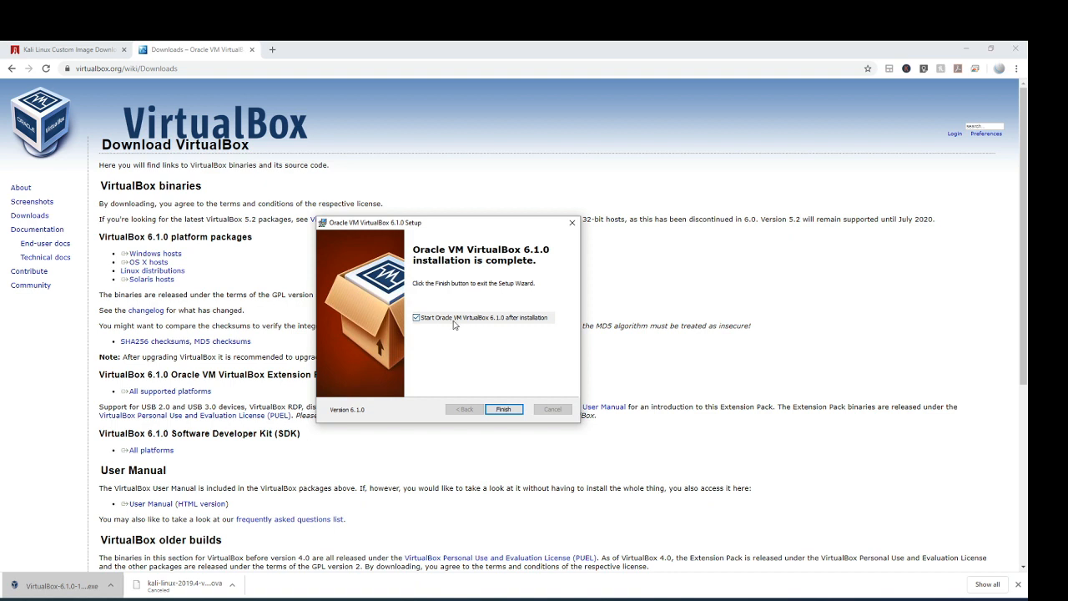
click(504, 409)
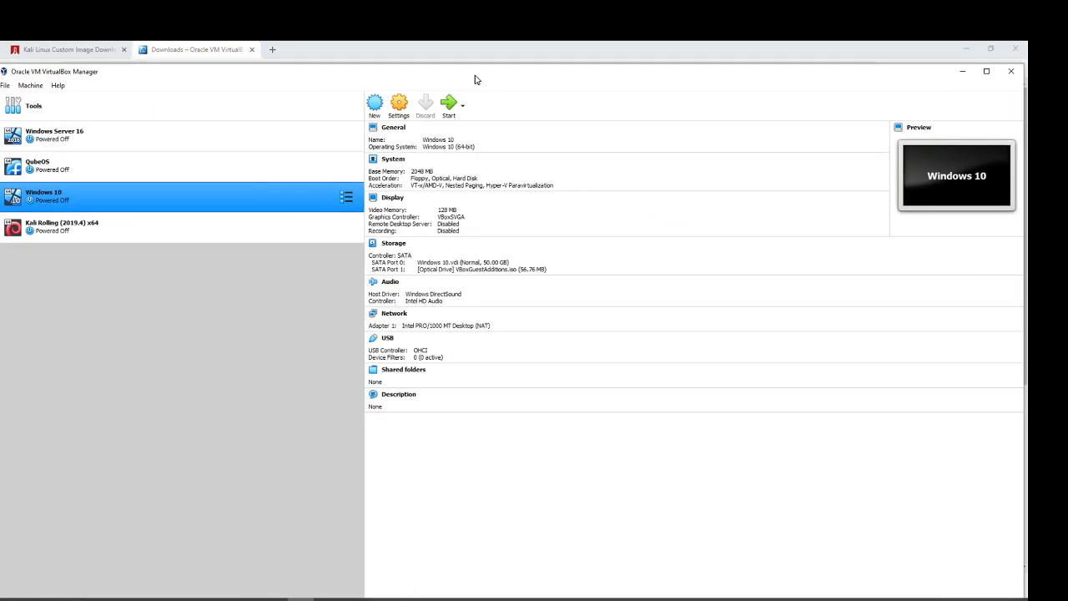
Step: Import the kali-linux-2019.4-vbox-amd64 appliance from the Downloads folder with its suggested settings
click(995, 69)
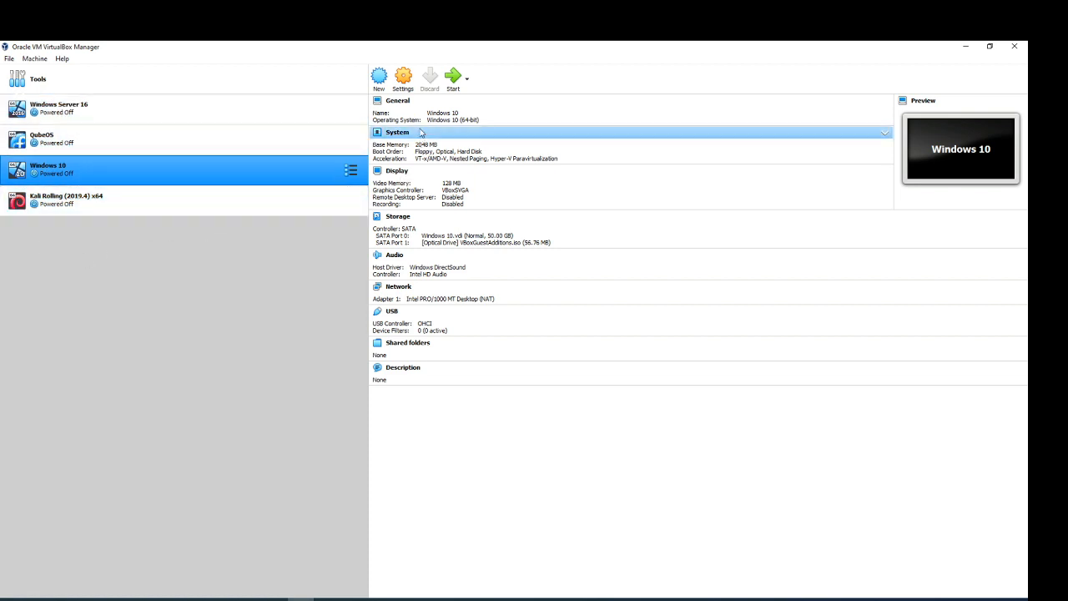
click(9, 59)
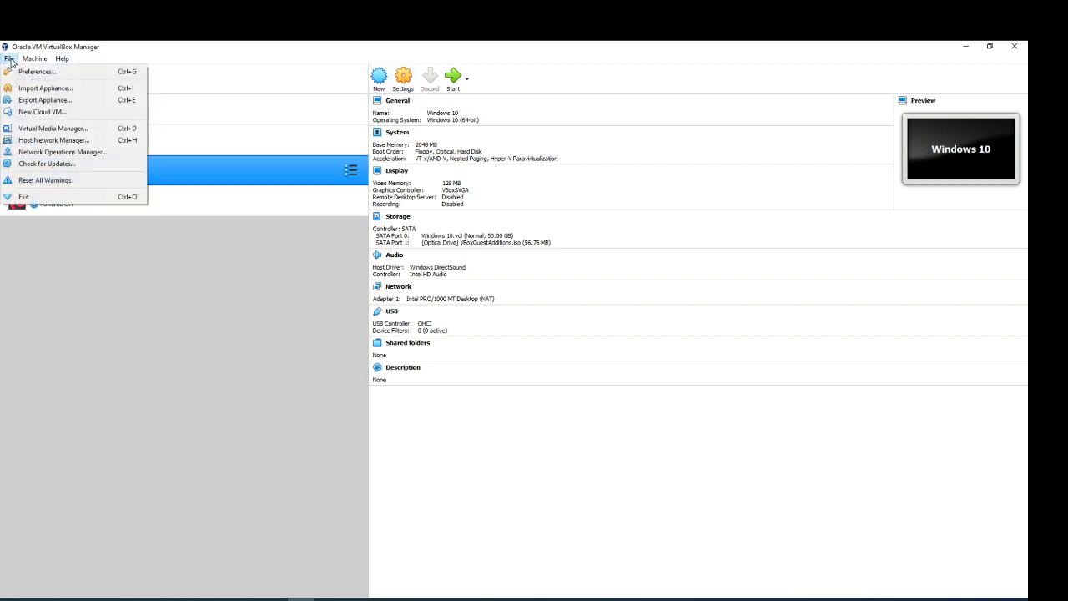
click(47, 88)
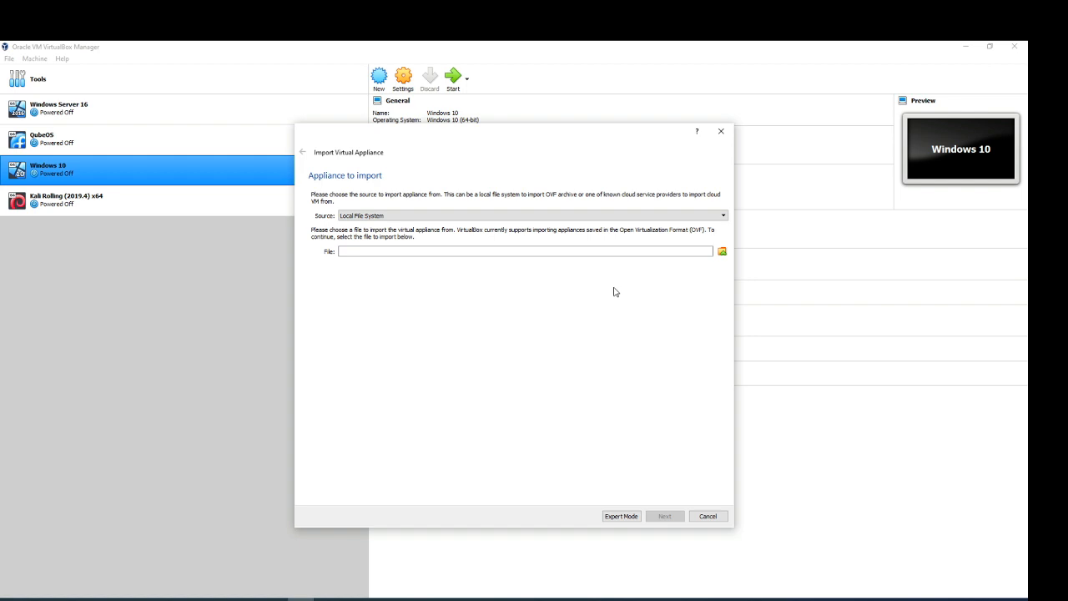
click(722, 252)
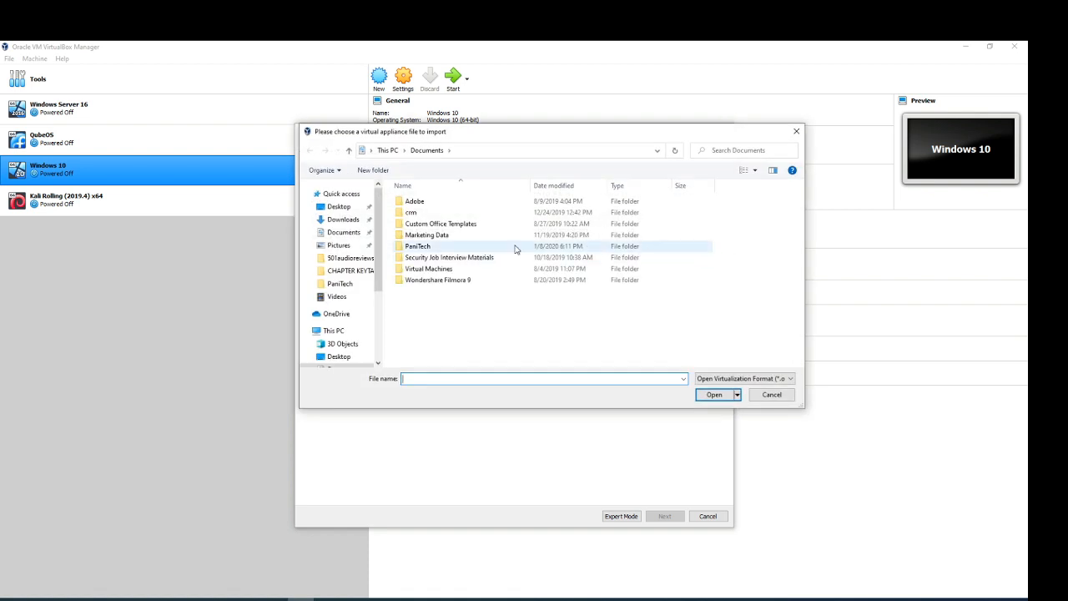
click(343, 220)
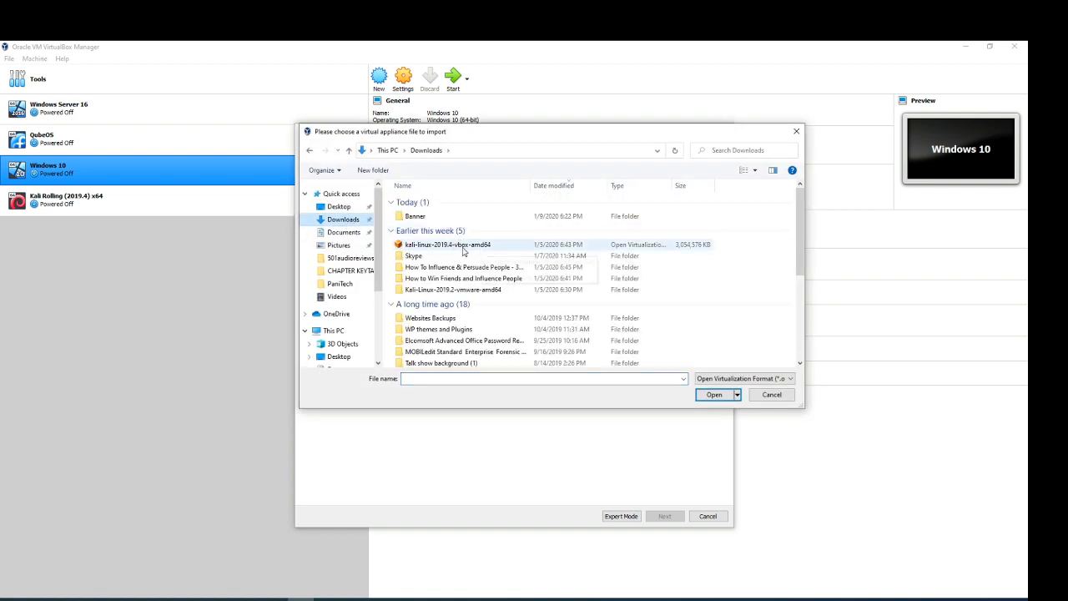
click(467, 246)
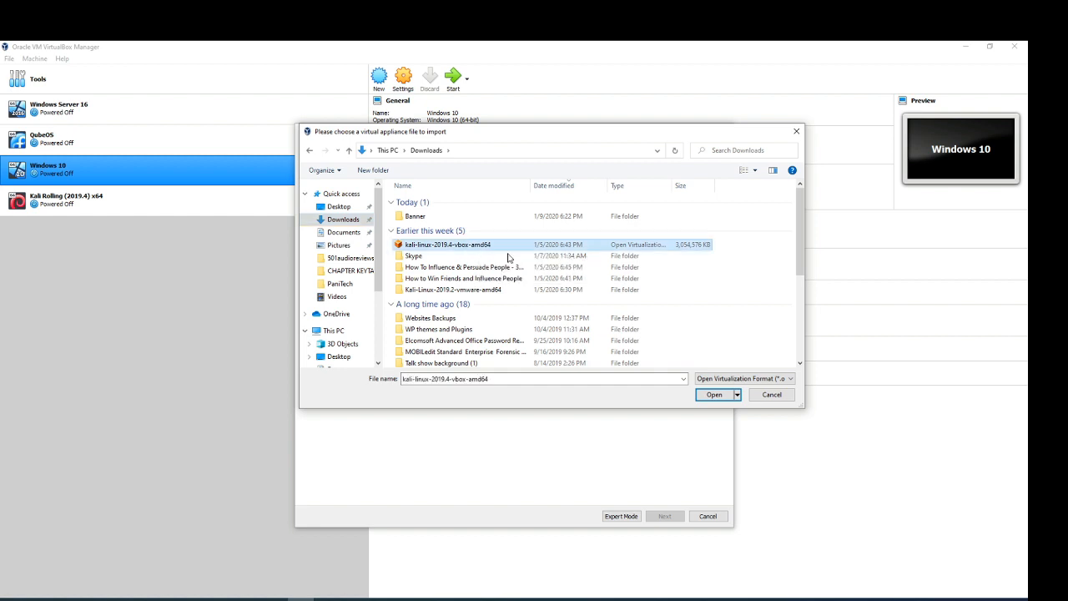
click(713, 395)
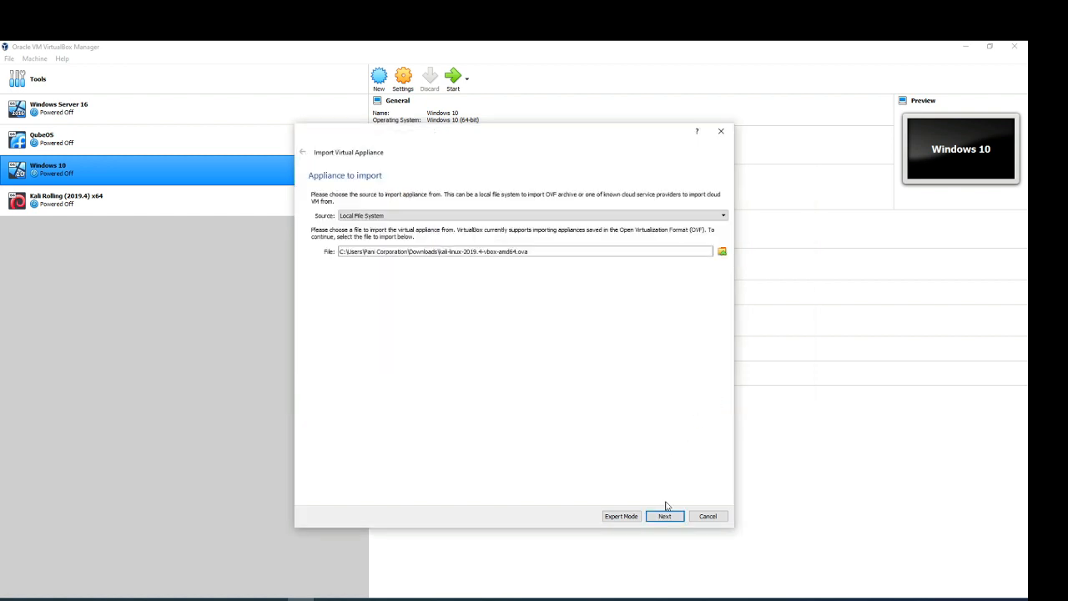
key(Return)
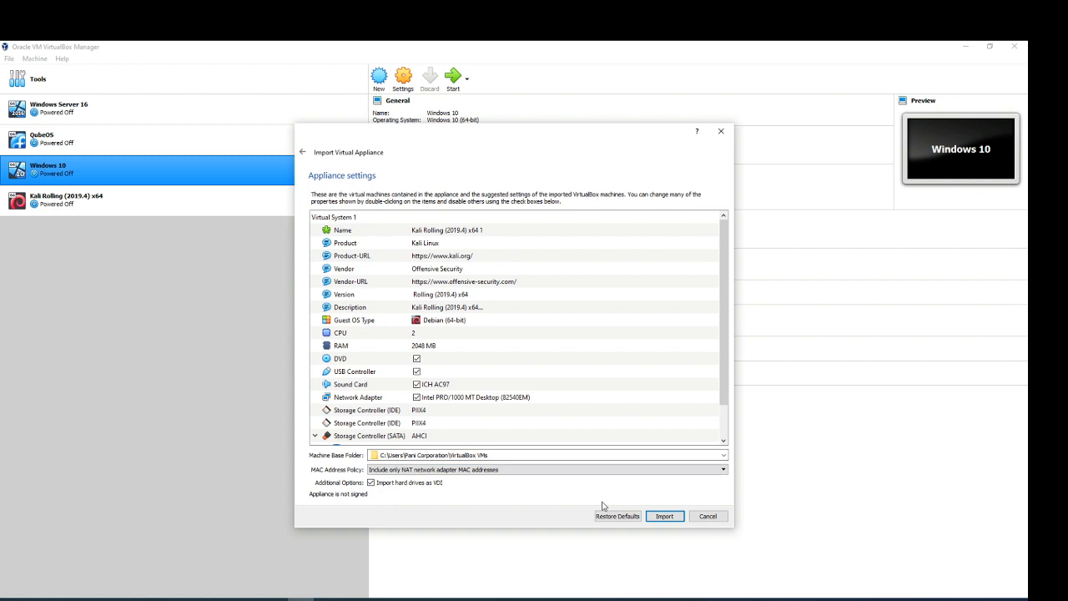
click(667, 516)
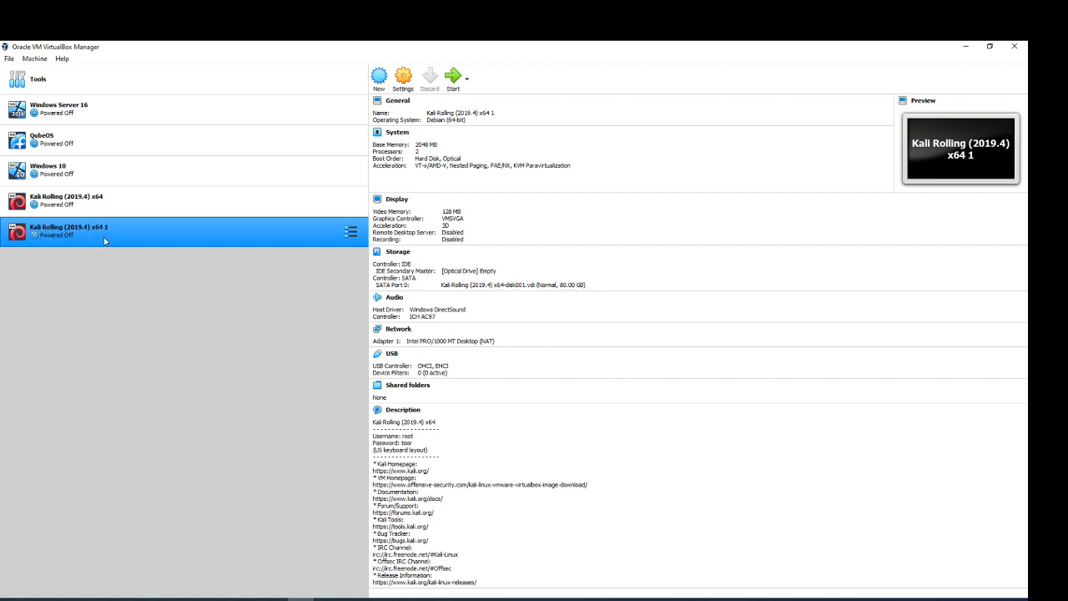
Step: Try to start the newly imported Kali Rolling (2019.4) x64 1 virtual machine
click(452, 81)
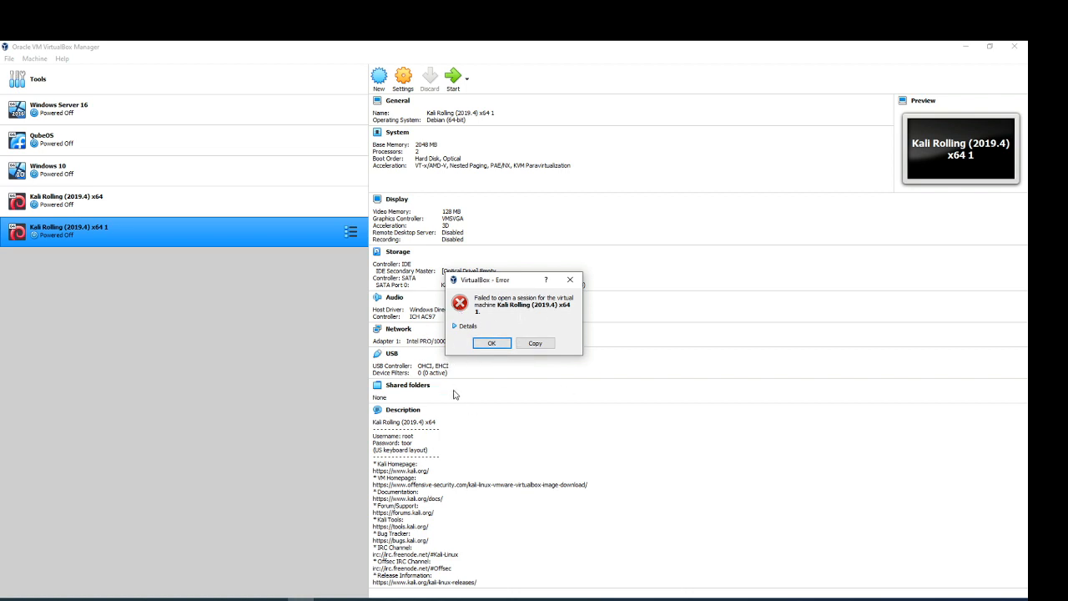
click(491, 344)
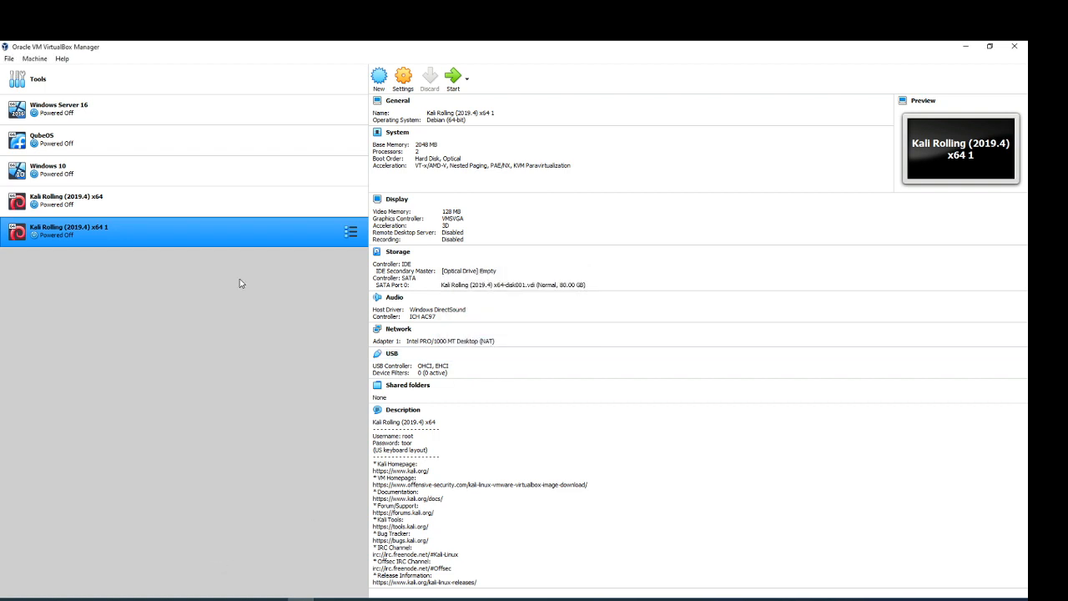
Step: Disable the USB controller in the settings of the Kali Rolling (2019.4) x64 1 virtual machine and save the change
click(407, 80)
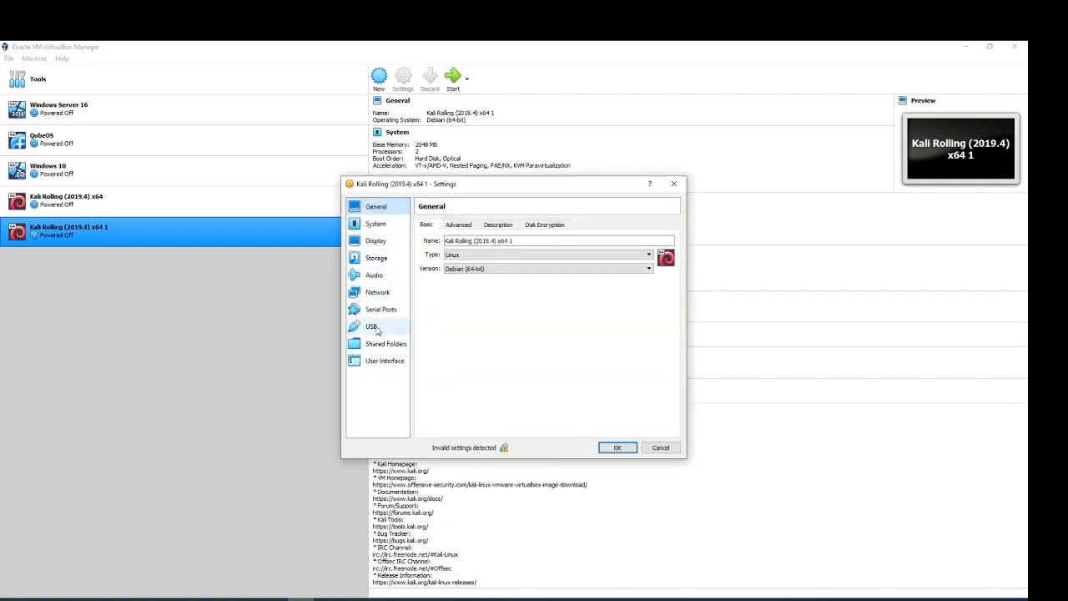
click(372, 327)
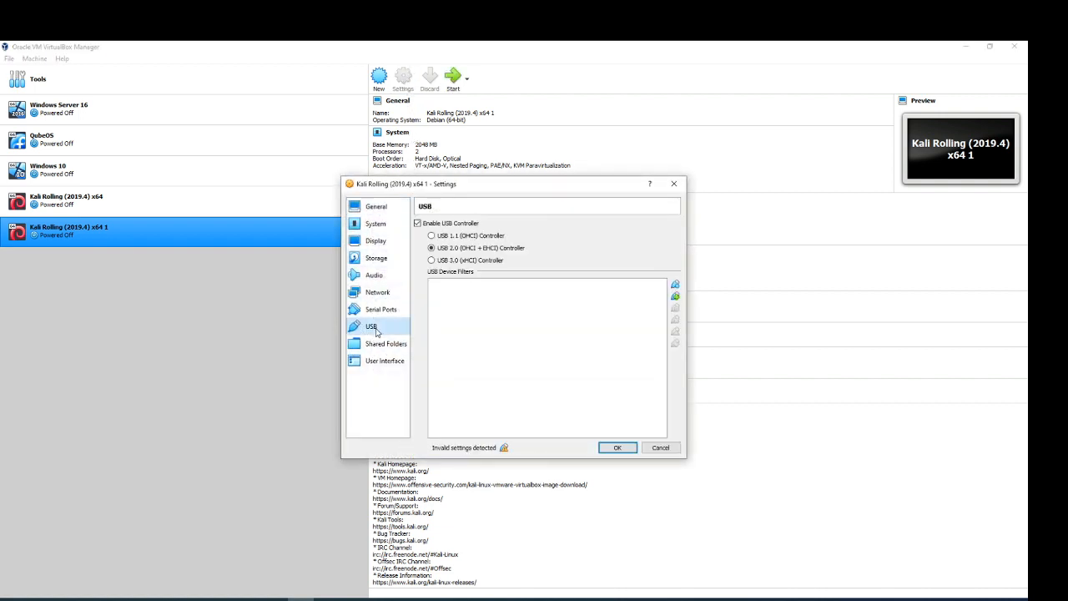
click(418, 224)
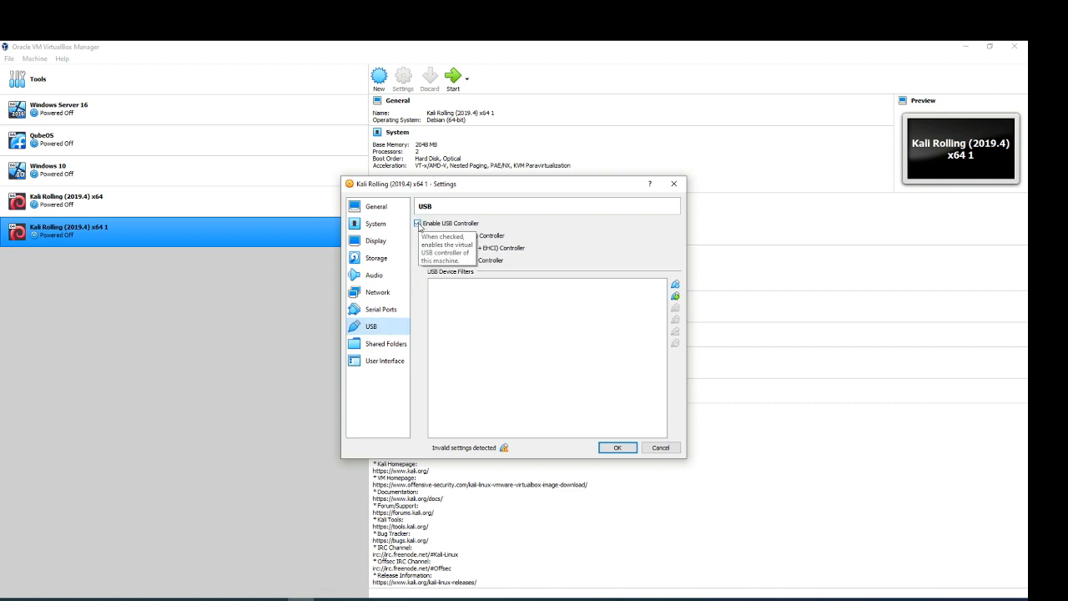
click(418, 224)
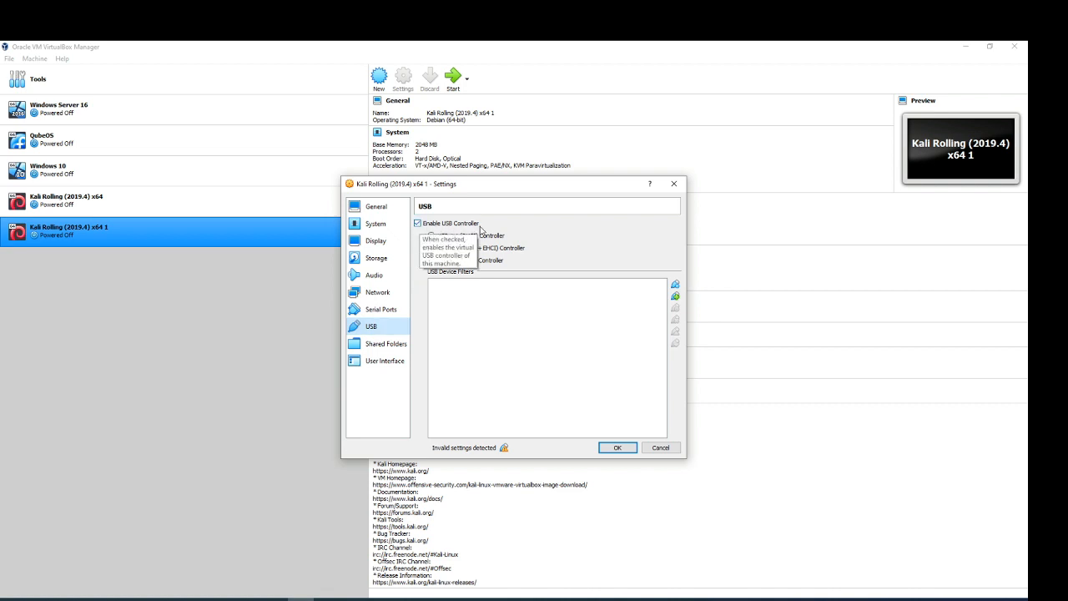
click(418, 223)
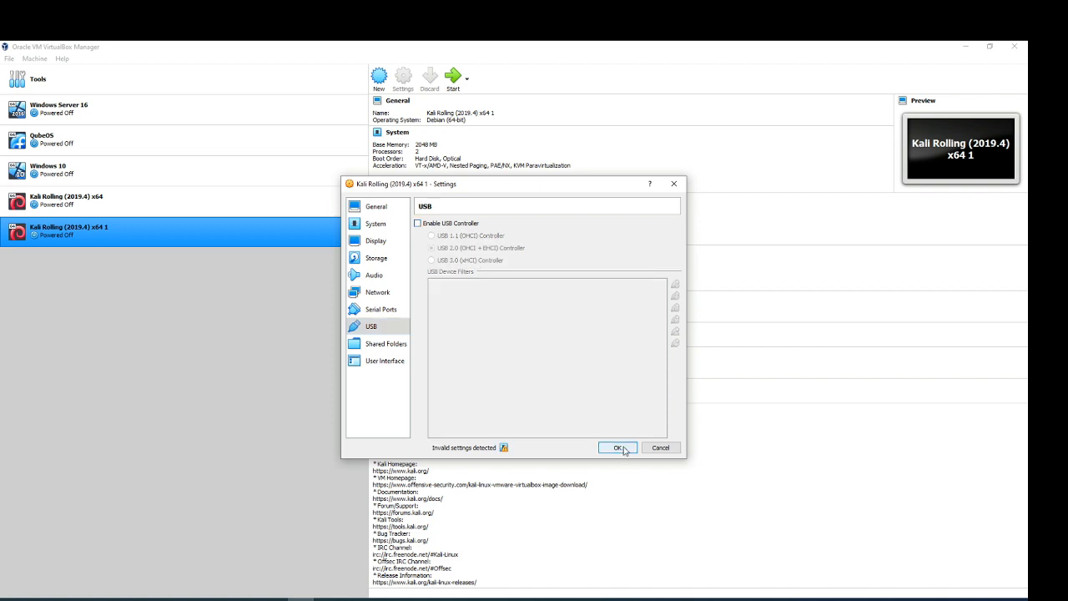
click(622, 449)
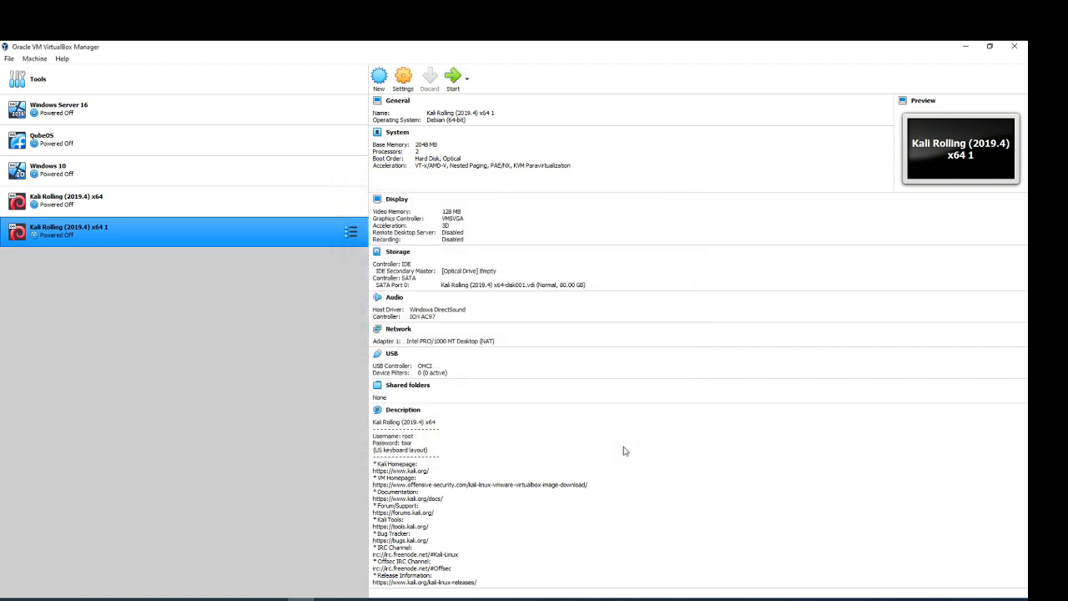
Step: Start the Kali Rolling (2019.4) x64 1 virtual machine and dismiss the keyboard capture notice
click(452, 81)
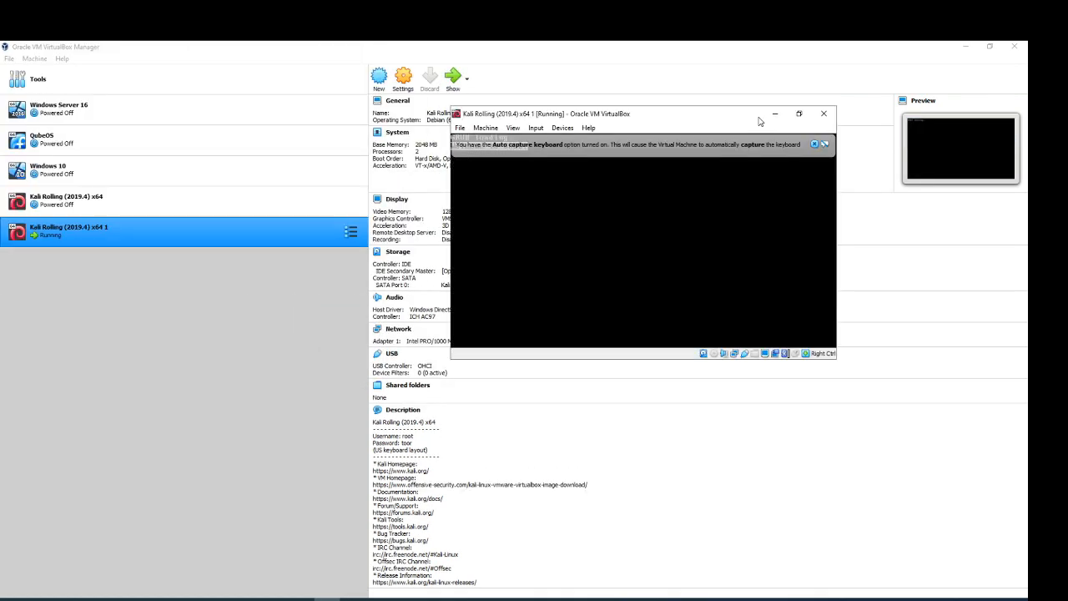
click(814, 144)
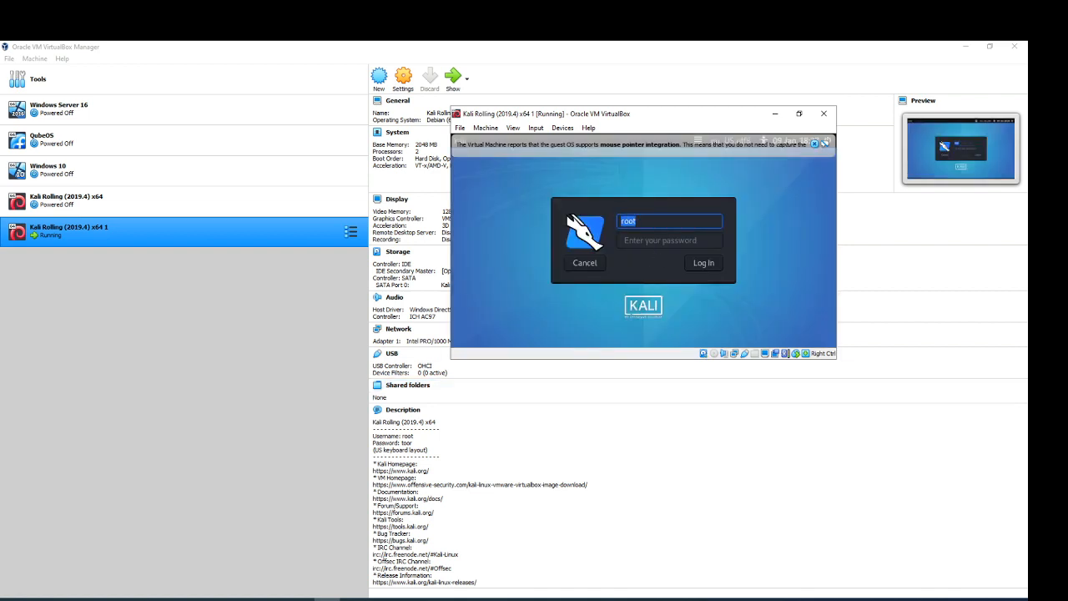
Step: Log in to Kali as root with the account password, dismiss the mouse integration notice, and maximize the virtual machine window
key(BackSpace)
text(root)
click(662, 241)
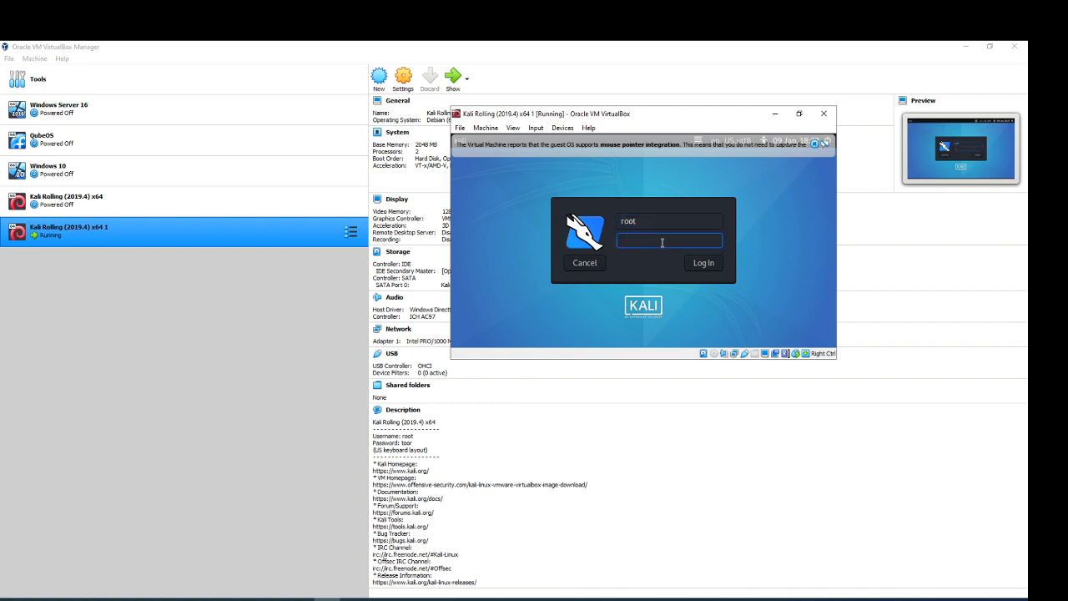
text(t)
click(708, 265)
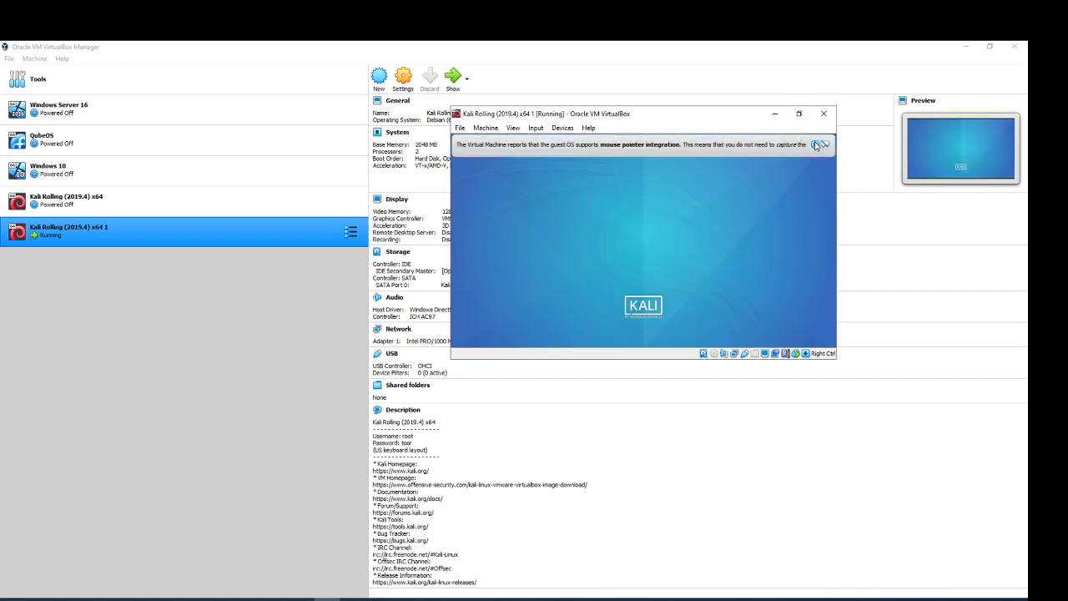
click(816, 145)
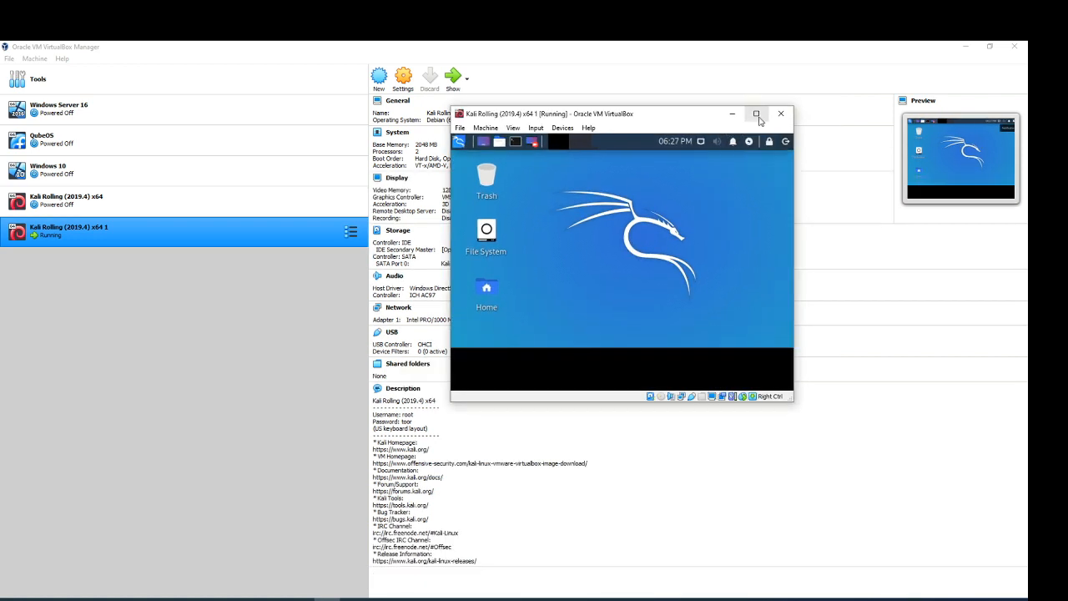
click(755, 116)
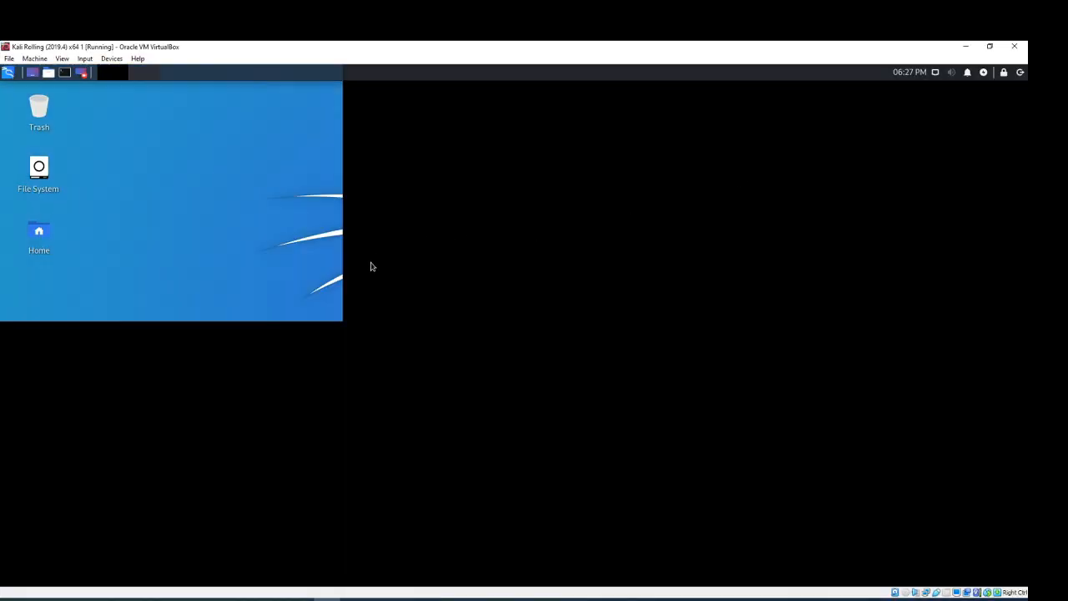